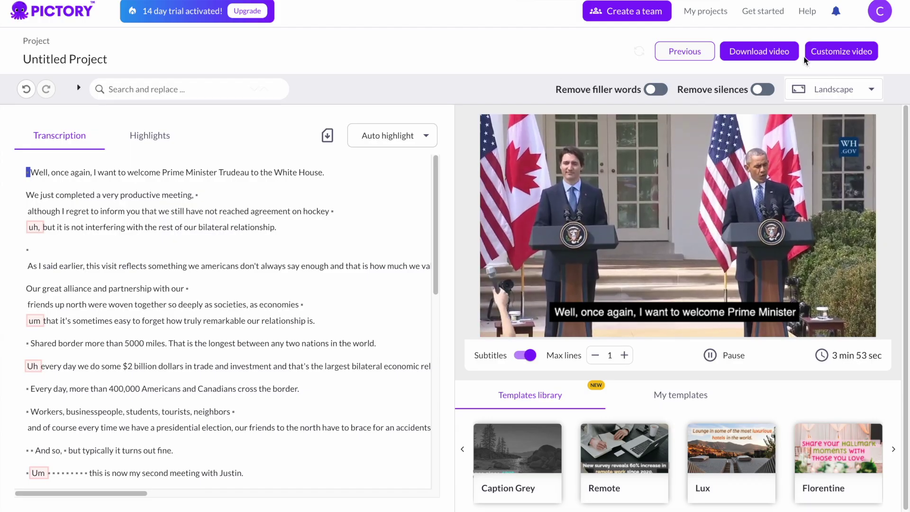
# Change the Pictory project's layout from Landscape to Portrait.
pyautogui.click(836, 88)
pyautogui.click(789, 150)
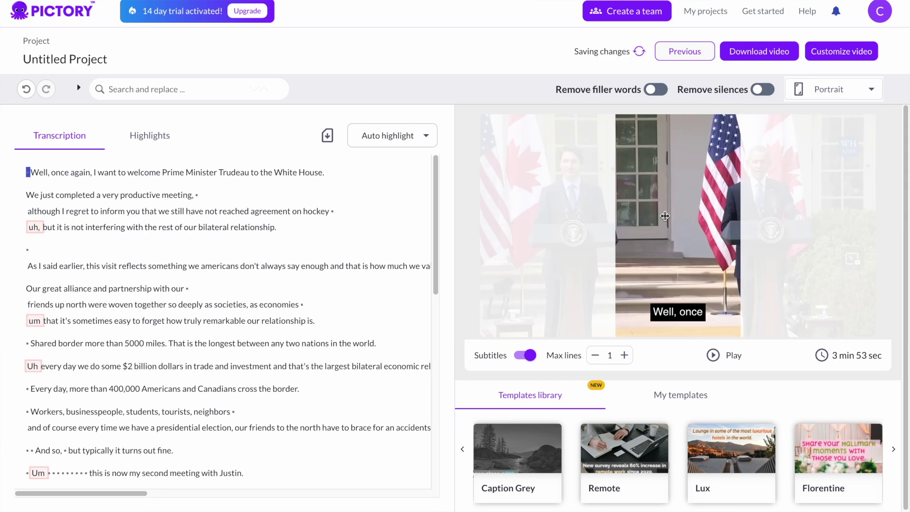
# Shift the portrait framing onto the right-hand speaker and scroll down to clip #4.
pyautogui.moveTo(665, 216); pyautogui.dragTo(587, 217)
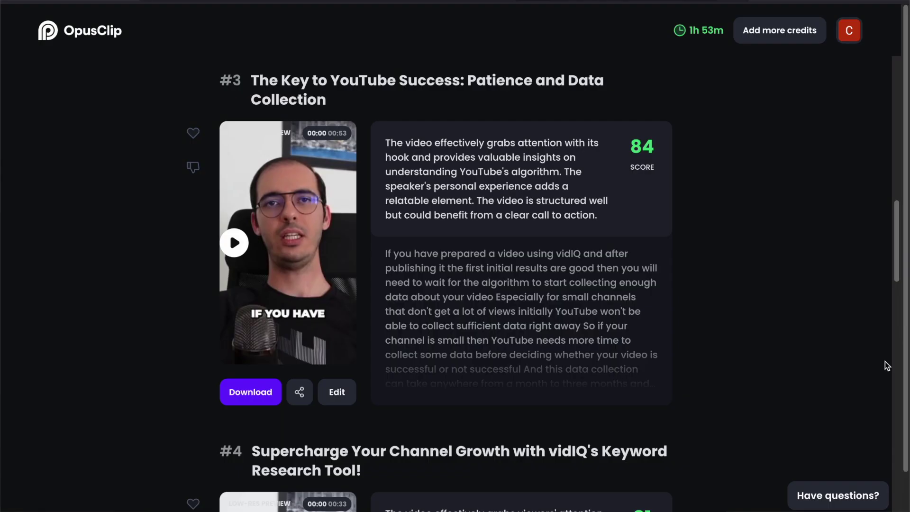
pyautogui.scroll(-8, 883, 362)
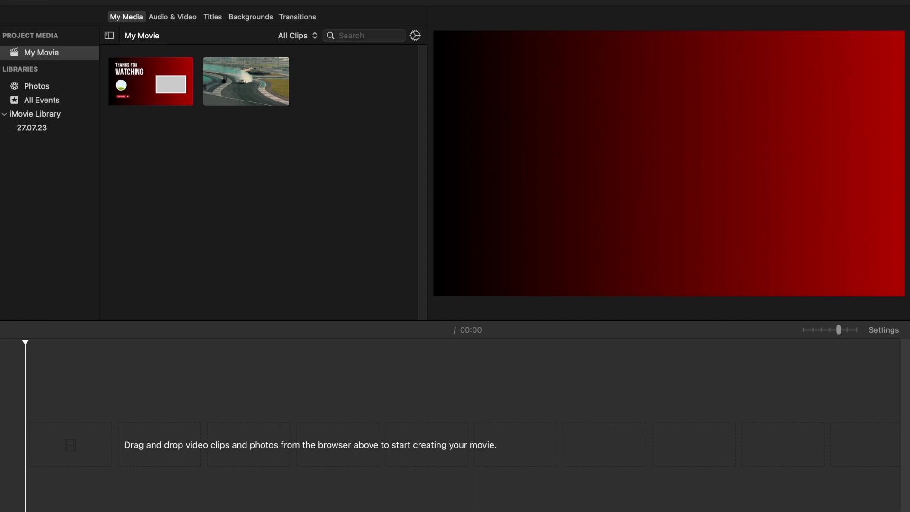
# Add the 20-second drift clip to the empty timeline and rotate it a quarter turn clockwise.
pyautogui.click(228, 98)
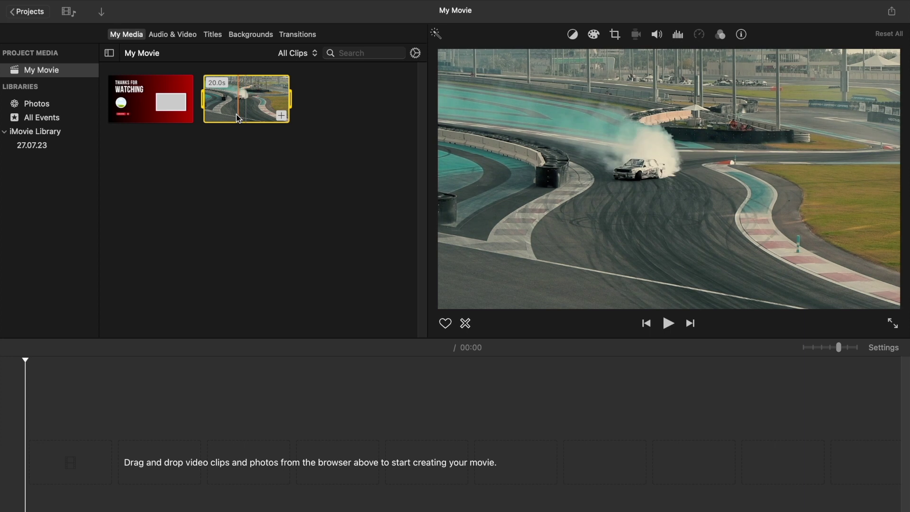
pyautogui.moveTo(238, 118); pyautogui.dragTo(51, 474)
pyautogui.click(109, 422)
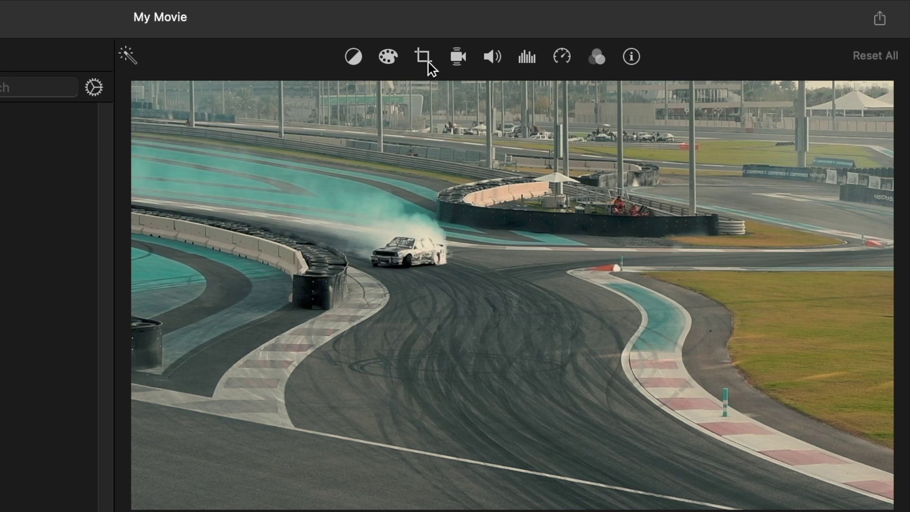
pyautogui.click(427, 56)
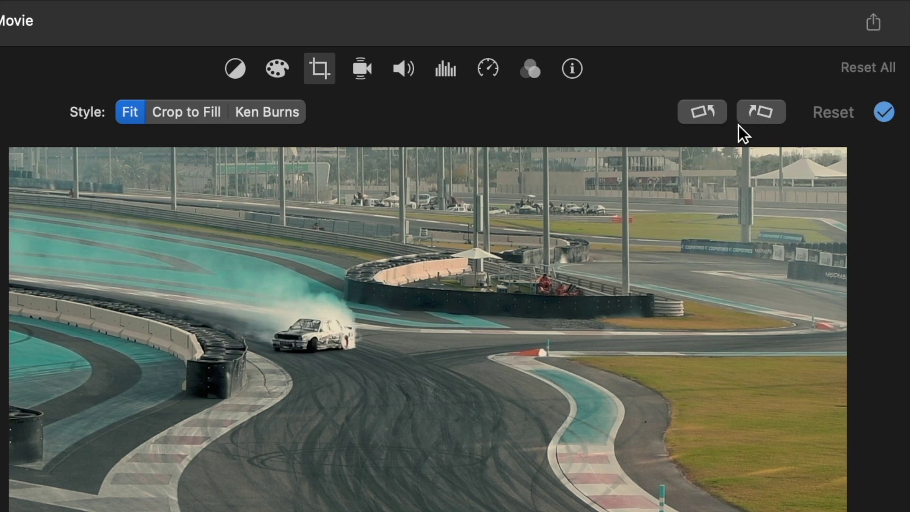
pyautogui.click(775, 118)
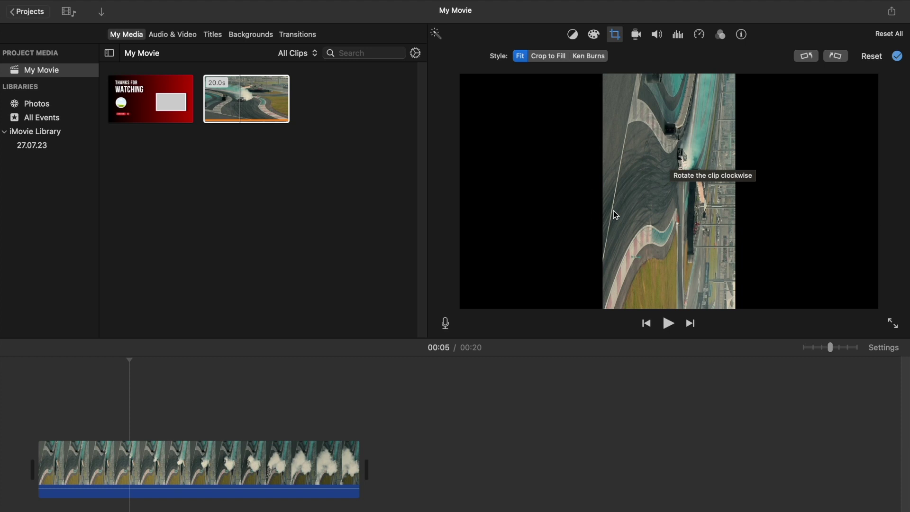
# Apply Crop to Fill over the drifting car at 00:07, then preview up to 00:16.
pyautogui.click(234, 401)
pyautogui.click(159, 405)
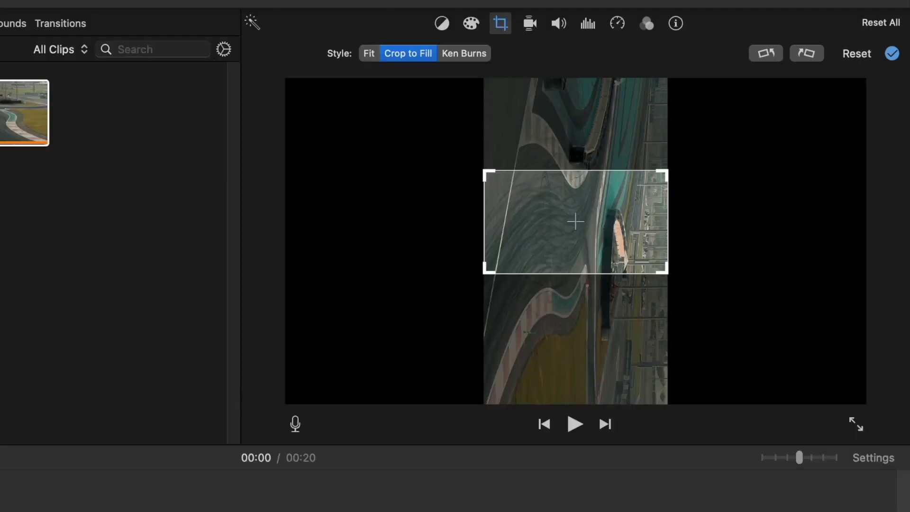
pyautogui.click(888, 65)
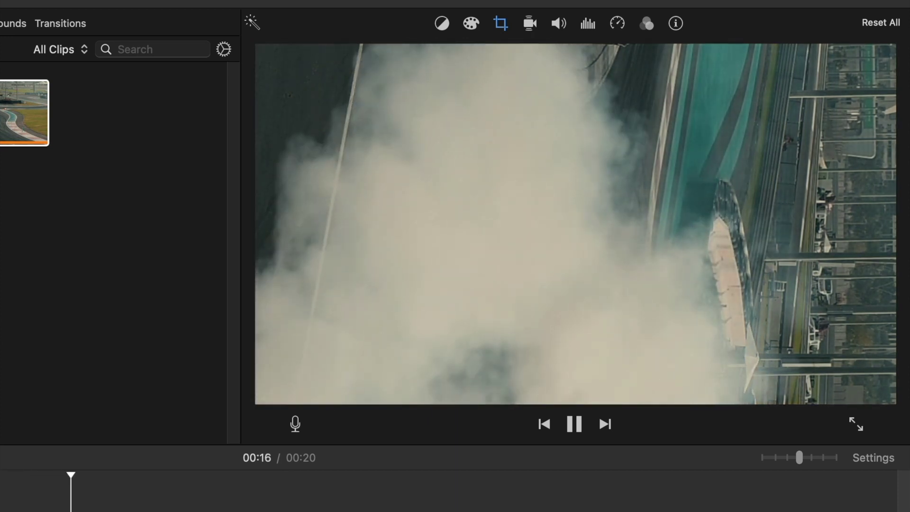
pyautogui.press('space')
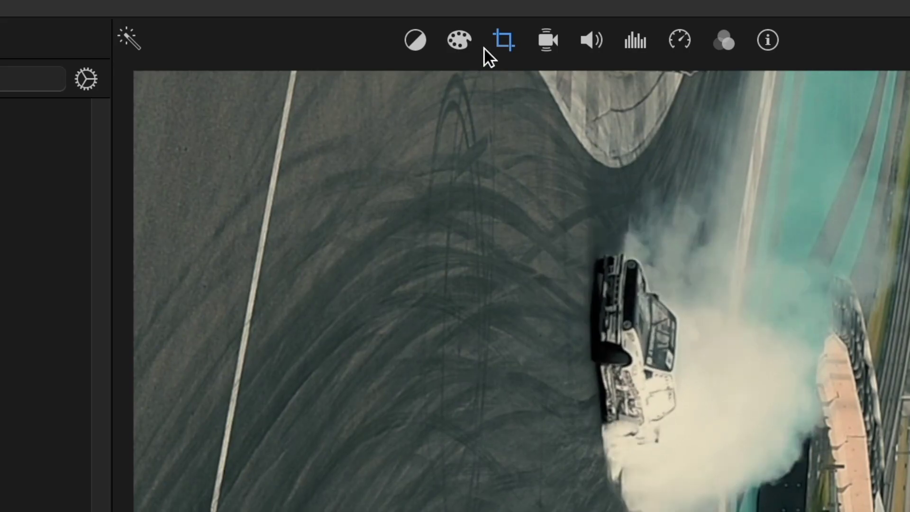
# Set a Ken Burns pan with the start frame higher up the track and end frame lower, then preview.
pyautogui.click(497, 27)
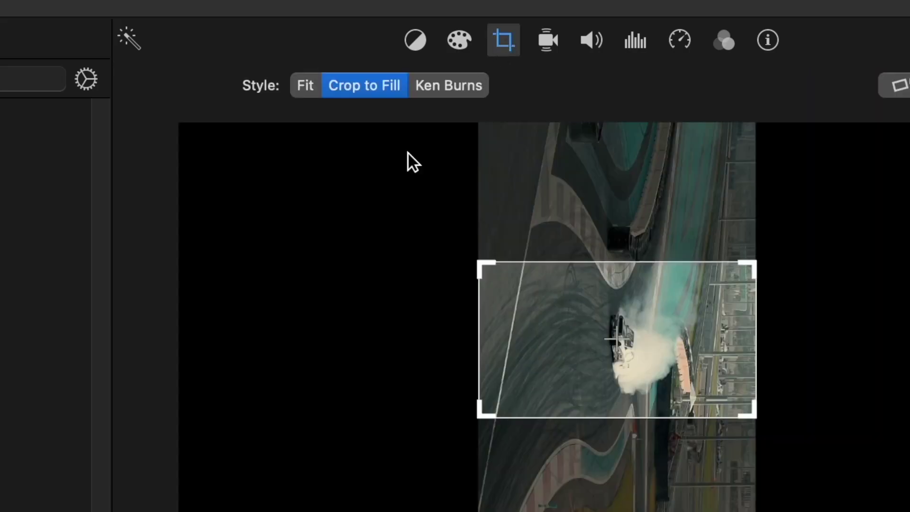
pyautogui.click(432, 91)
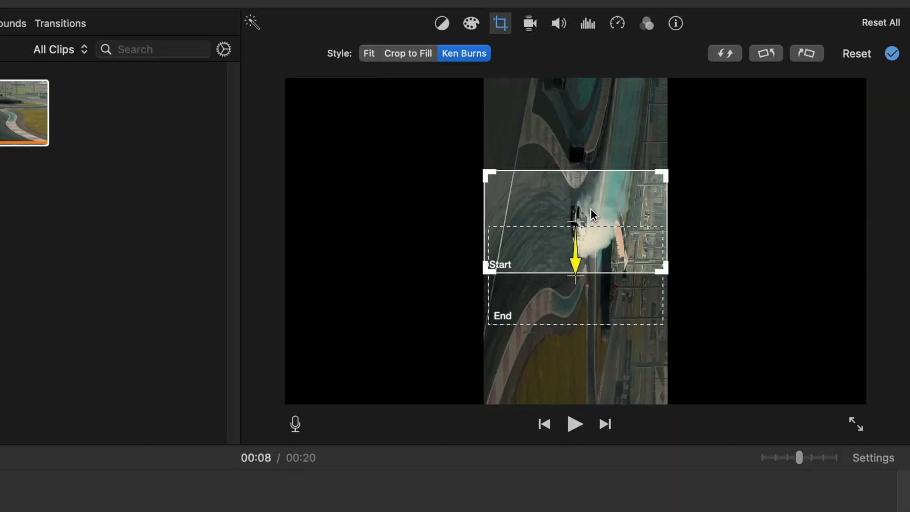
pyautogui.moveTo(551, 210); pyautogui.dragTo(547, 132)
pyautogui.click(544, 262)
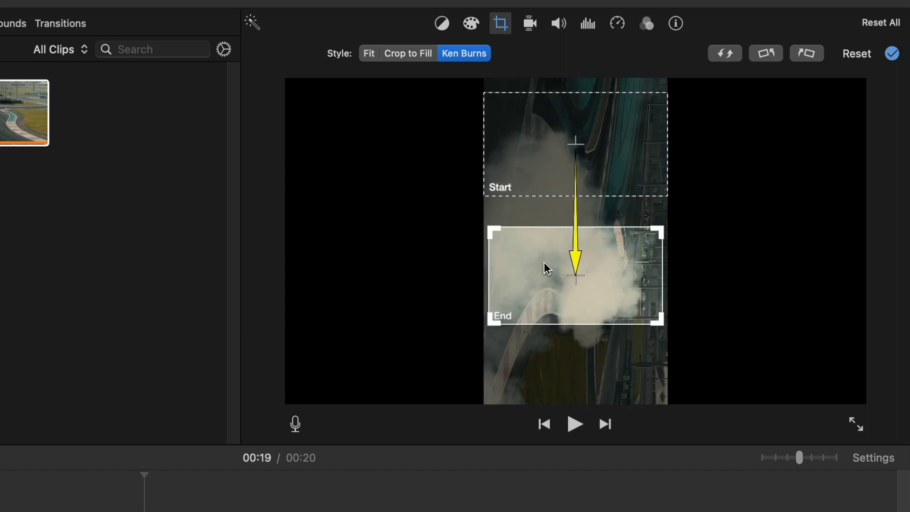
pyautogui.moveTo(545, 251); pyautogui.dragTo(541, 285)
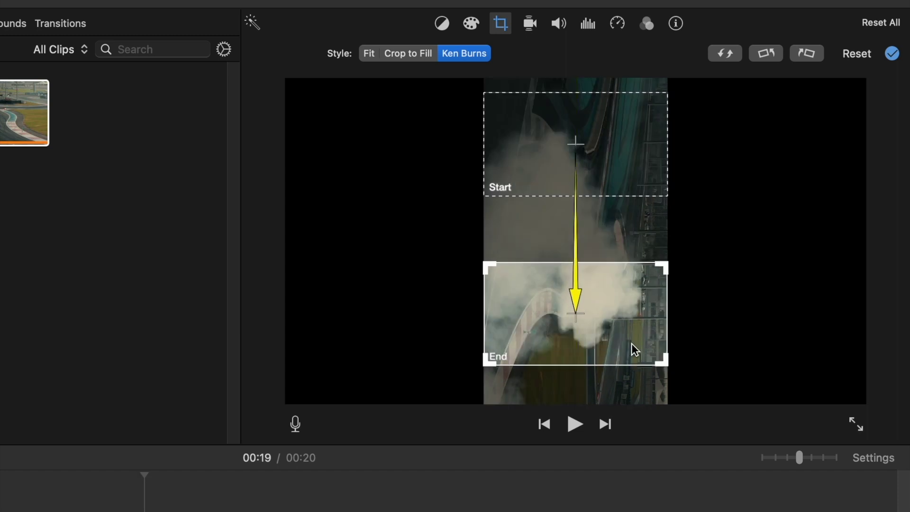
pyautogui.moveTo(632, 344); pyautogui.dragTo(632, 359)
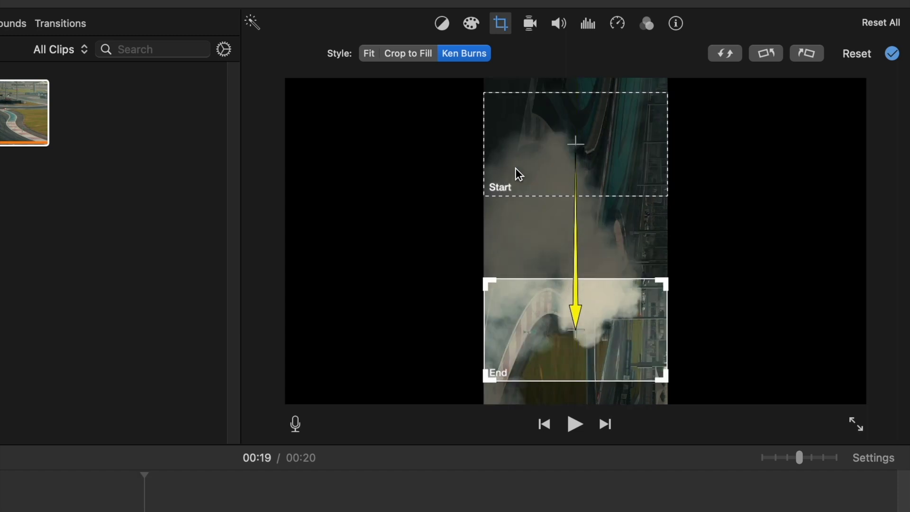
pyautogui.click(504, 177)
pyautogui.press('space')
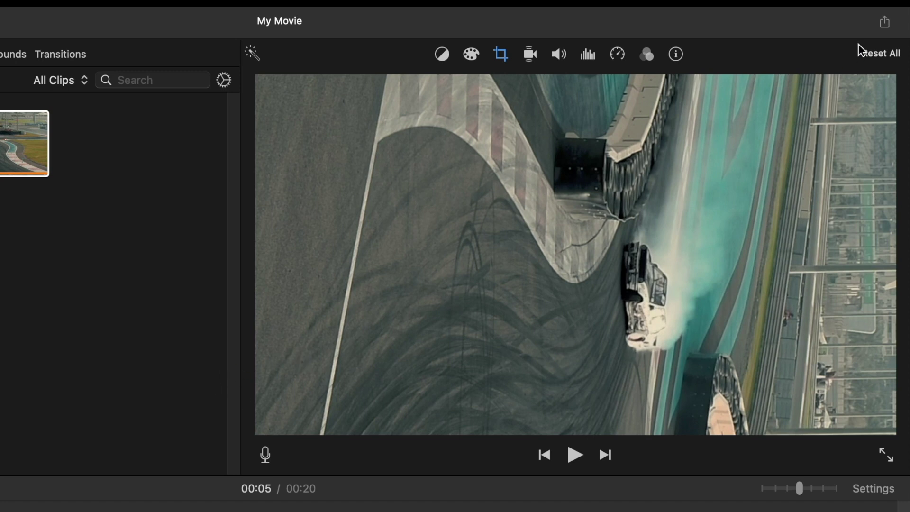
# Export the movie as a file at 1080p, High quality.
pyautogui.click(885, 23)
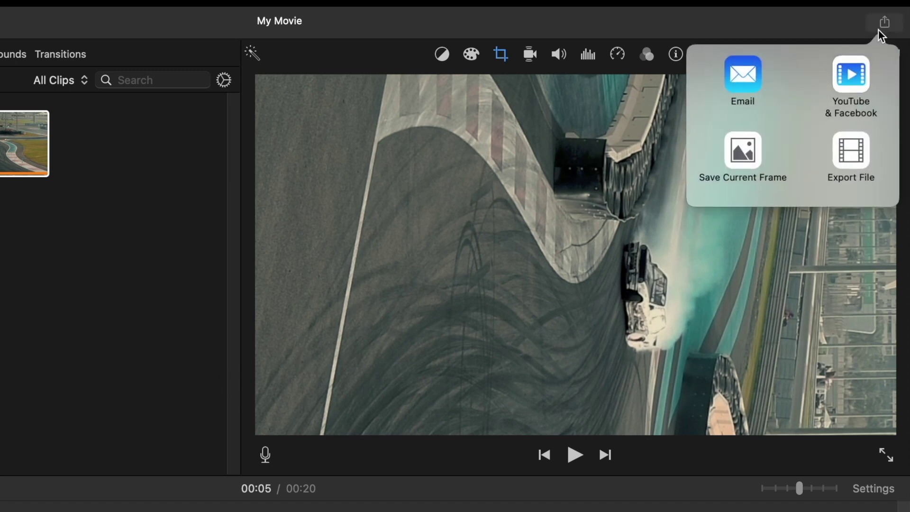
pyautogui.click(854, 157)
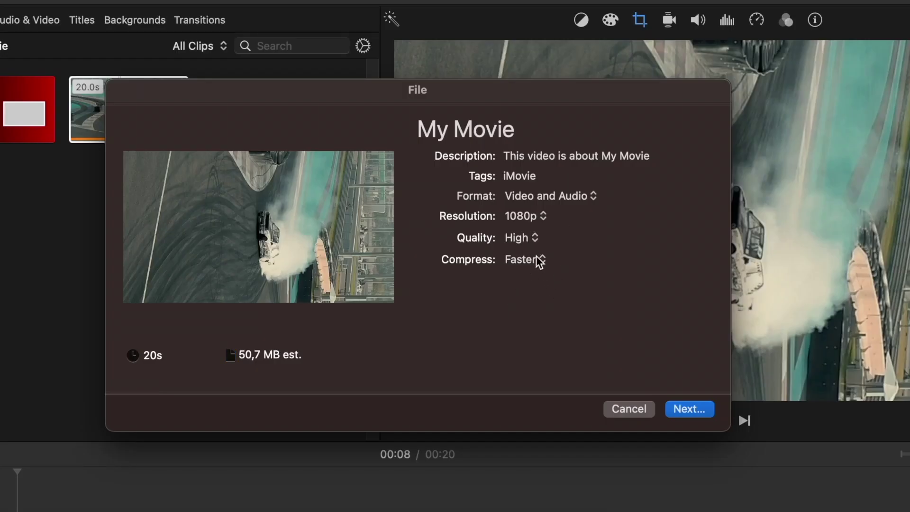
pyautogui.press('Return')
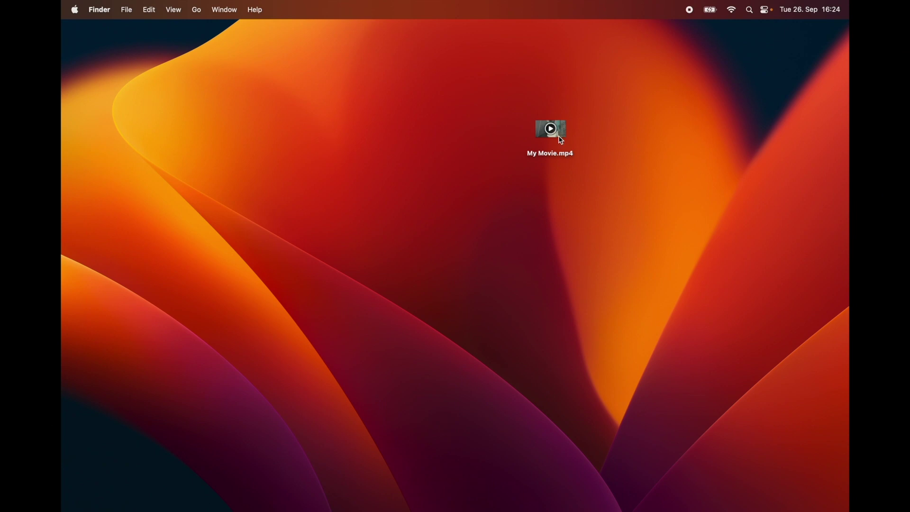
# Open My Movie.mp4 in QuickTime, rotate it left into portrait, and close it to prompt saving.
pyautogui.doubleClick(562, 140)
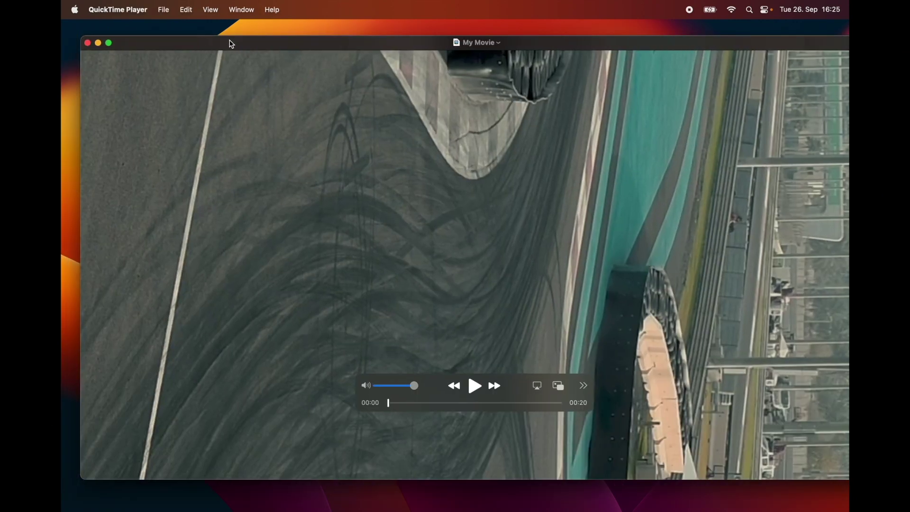
pyautogui.doubleClick(230, 42)
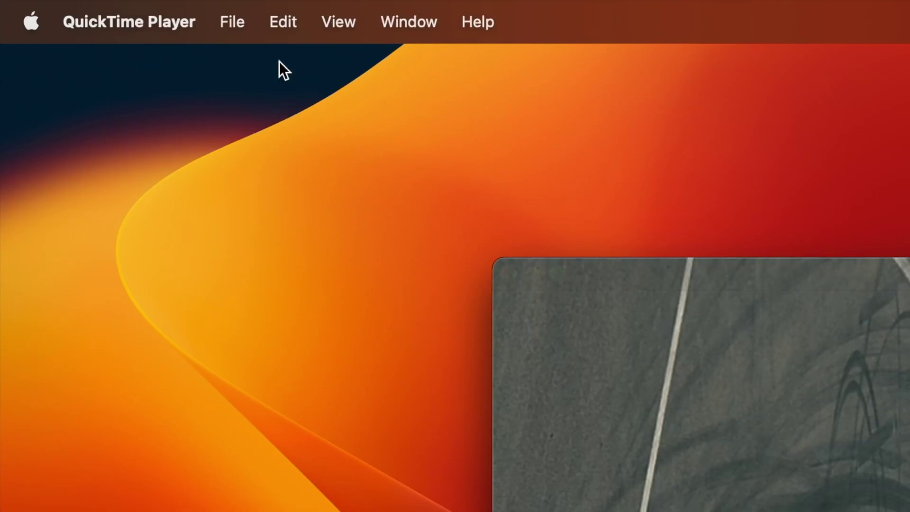
pyautogui.click(284, 22)
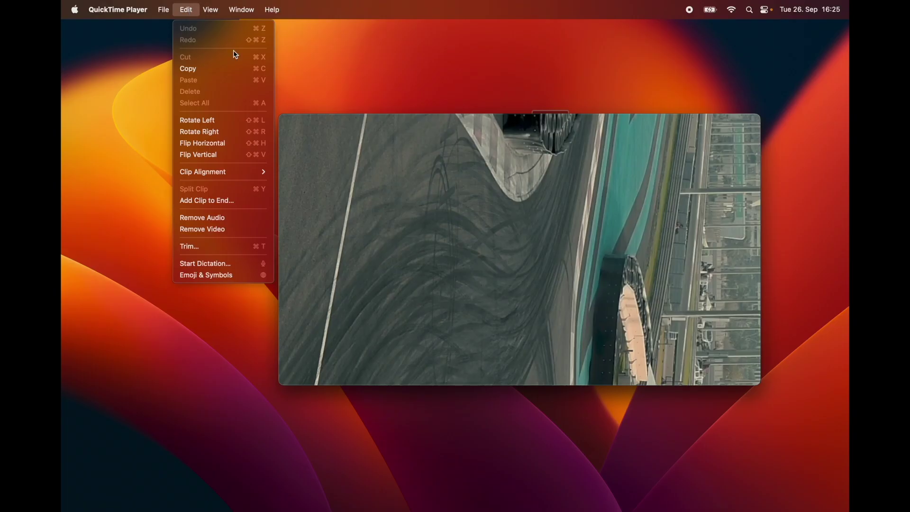
pyautogui.click(208, 121)
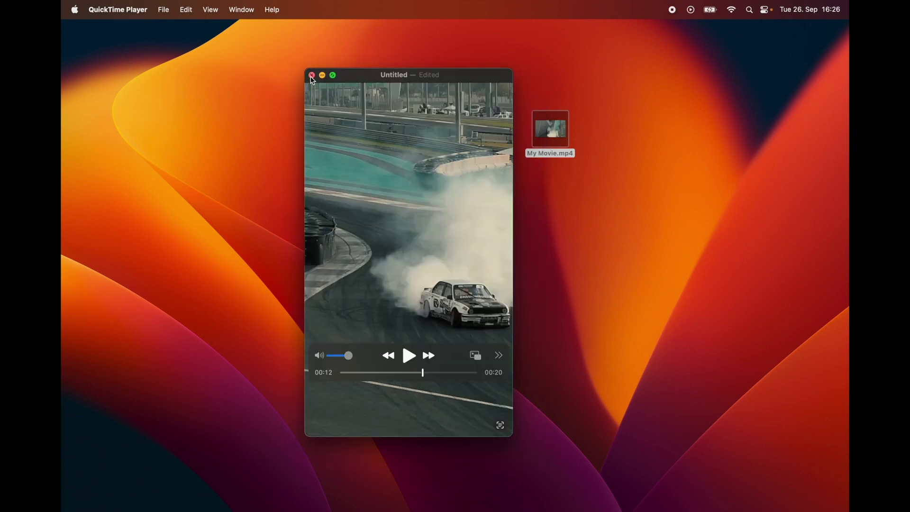
pyautogui.press('super+w')
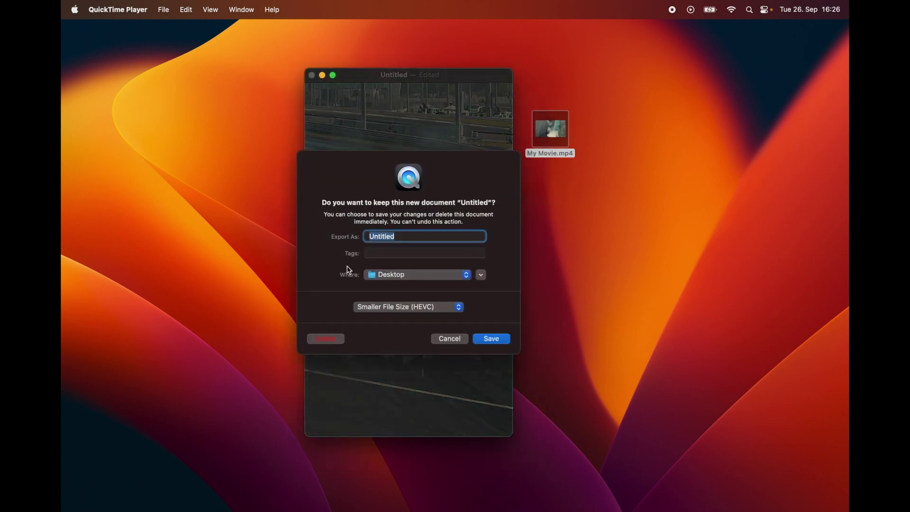
# Save the video as Untitled.mov on the Desktop and open it to check it plays upright.
pyautogui.click(481, 339)
pyautogui.moveTo(432, 108); pyautogui.dragTo(398, 146)
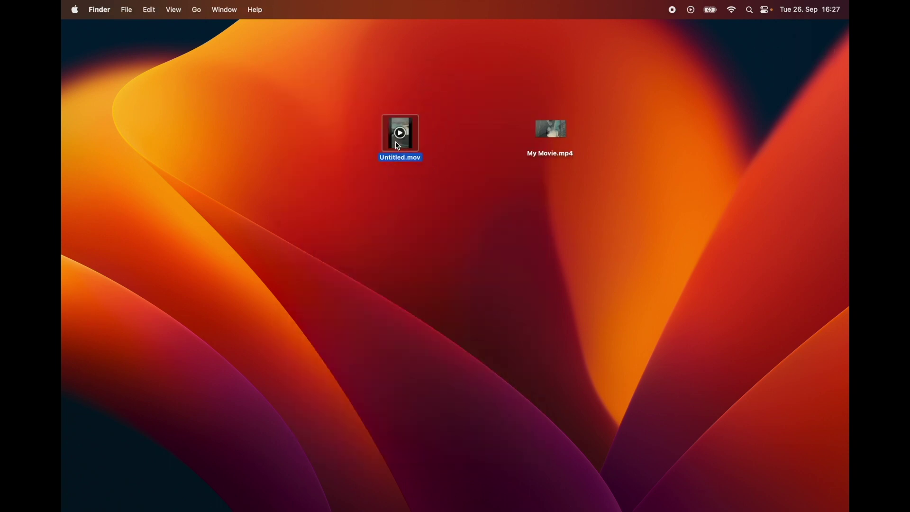
pyautogui.doubleClick(416, 155)
pyautogui.moveTo(237, 39); pyautogui.dragTo(597, 45)
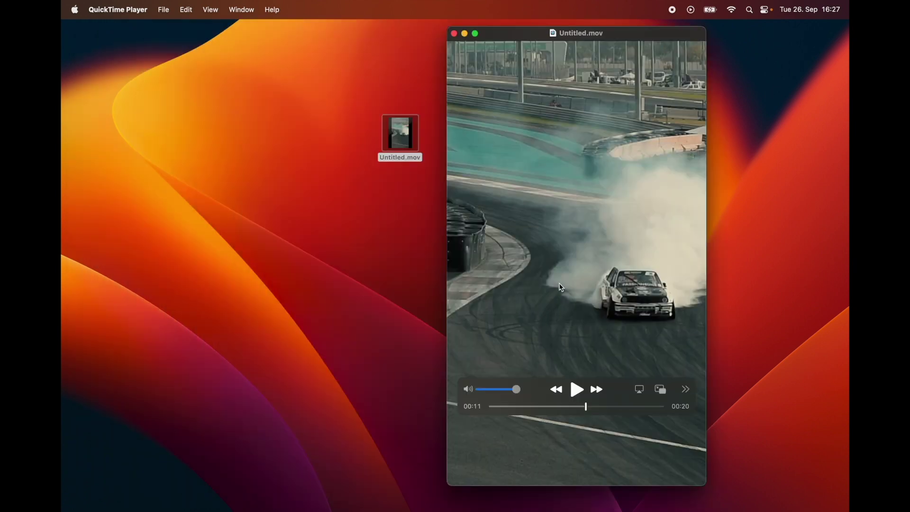
# Show Get Info for Untitled.mov to confirm 1080×1920 and 00:20.
pyautogui.moveTo(398, 142)
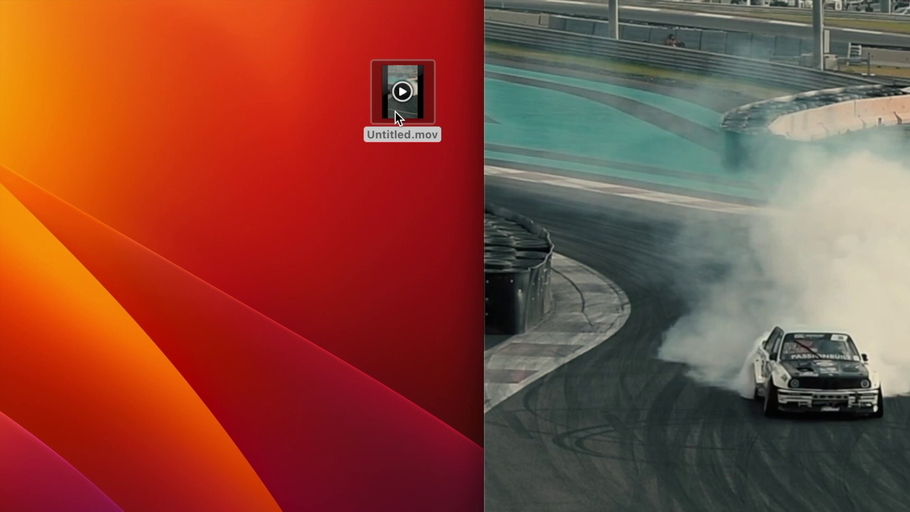
pyautogui.rightClick(395, 114)
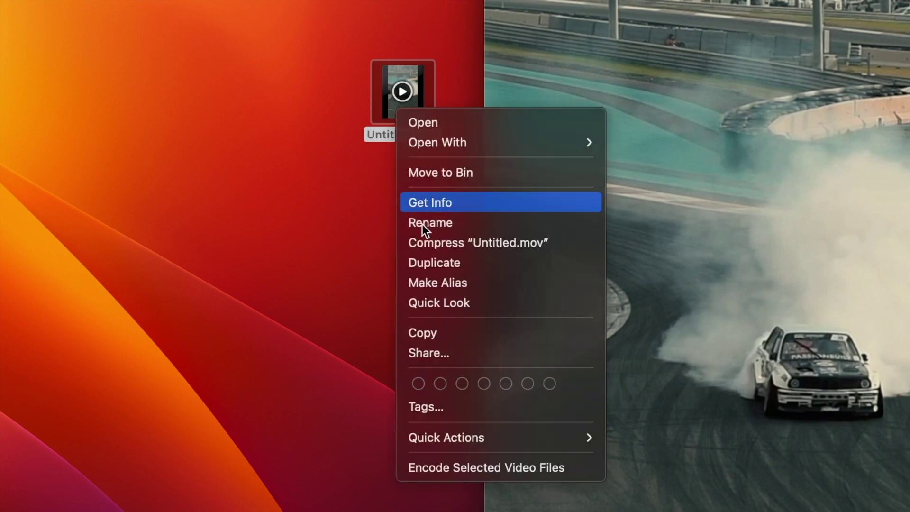
pyautogui.click(431, 206)
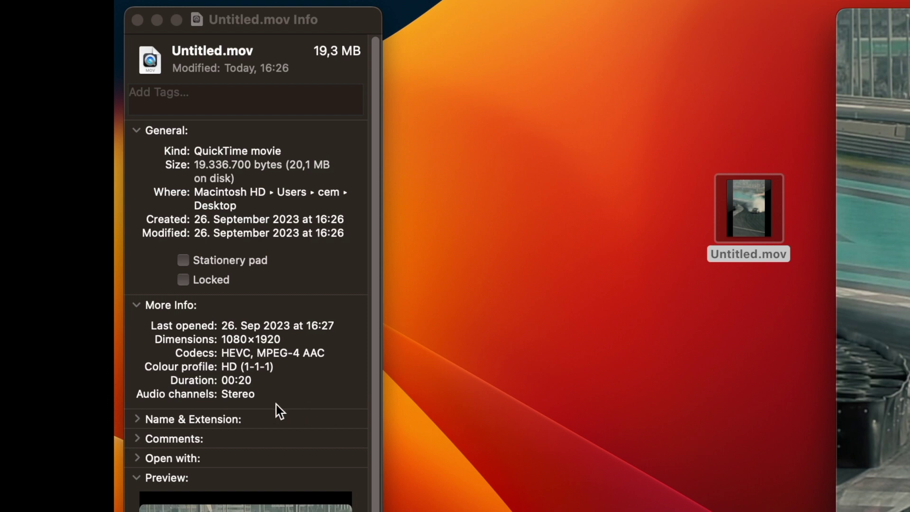